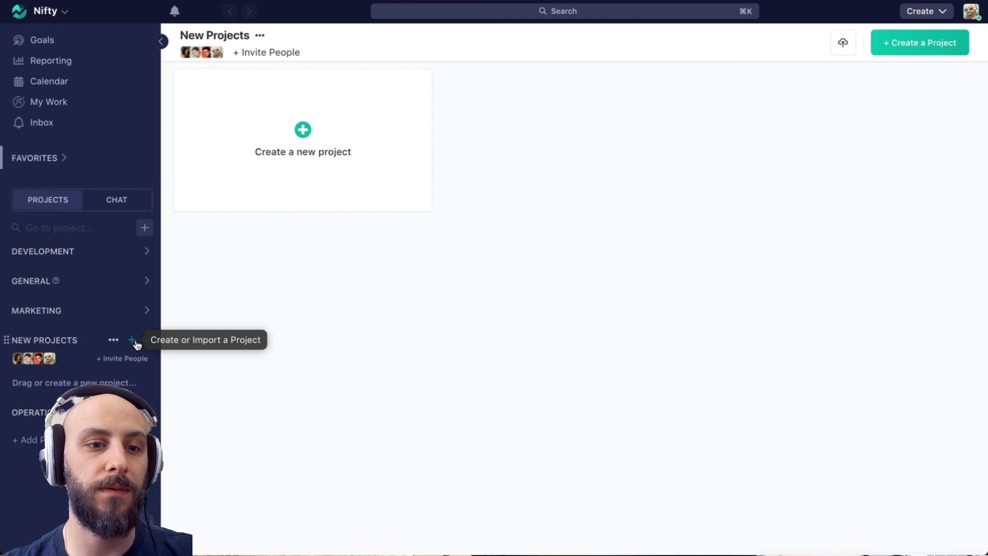
Step: Start a new project and enter 'Kitchen Renovation' as the AI template prompt
left_click(133, 340)
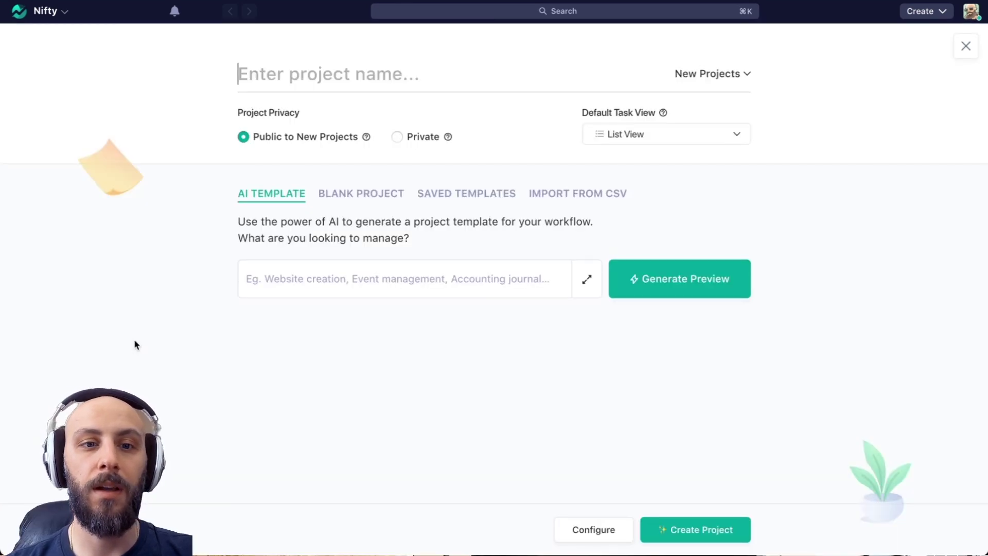
left_click(310, 291)
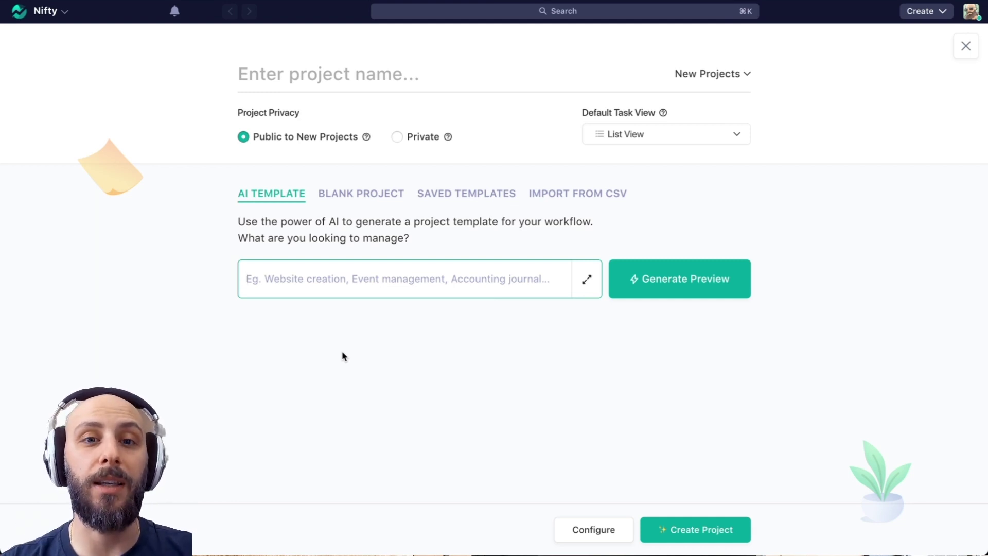
type("Kit")
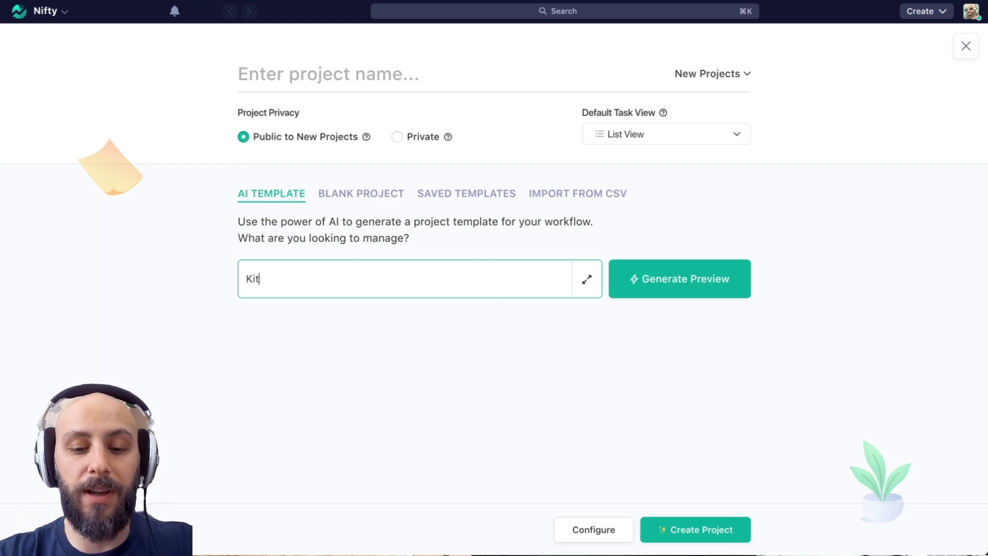
type("chen Renovation")
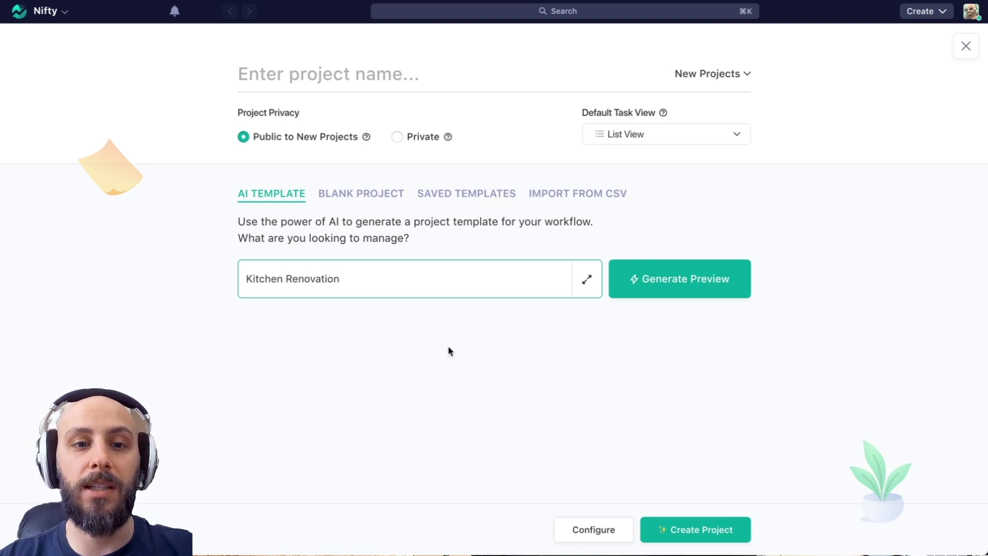
Step: Generate the AI template preview for Kitchen Renovation
left_click(661, 286)
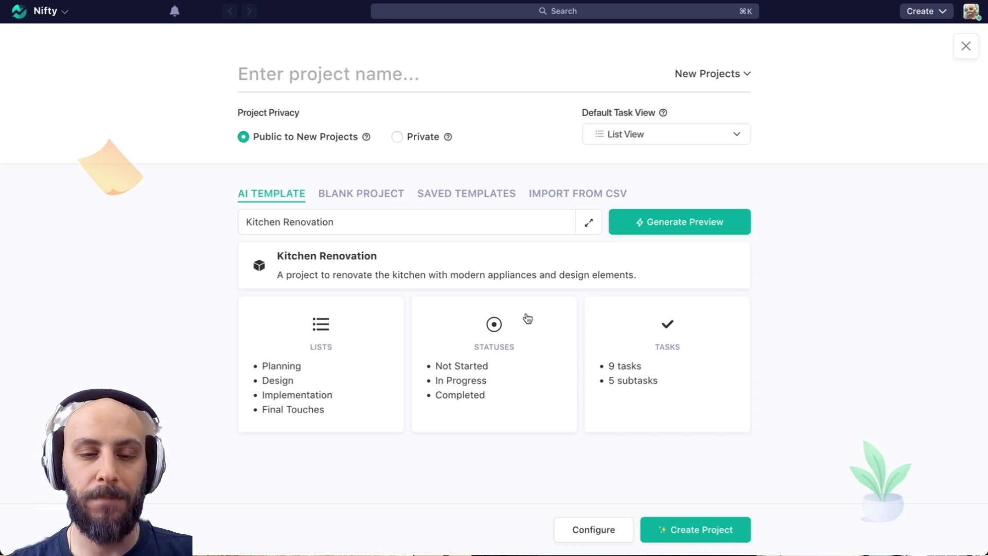
Step: Review the lists (Planning 2, Design 2, Implementation 4, Final Touches 1) without editing Planning
left_click(365, 347)
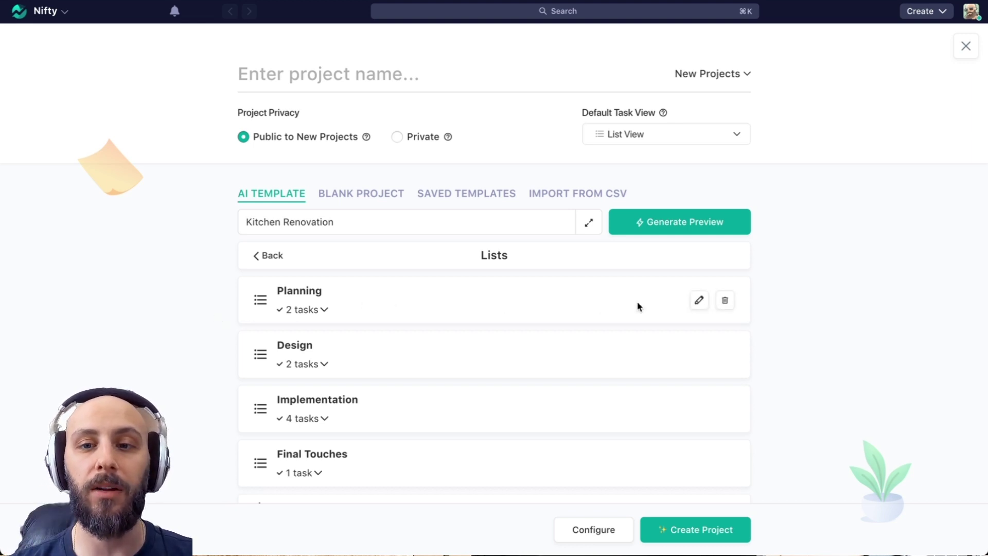
left_click(700, 305)
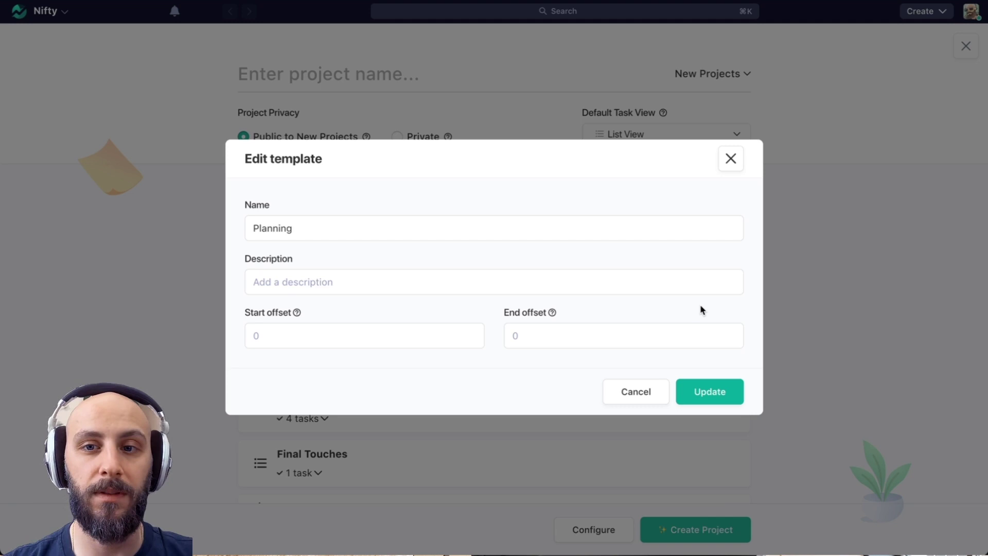
left_click(731, 159)
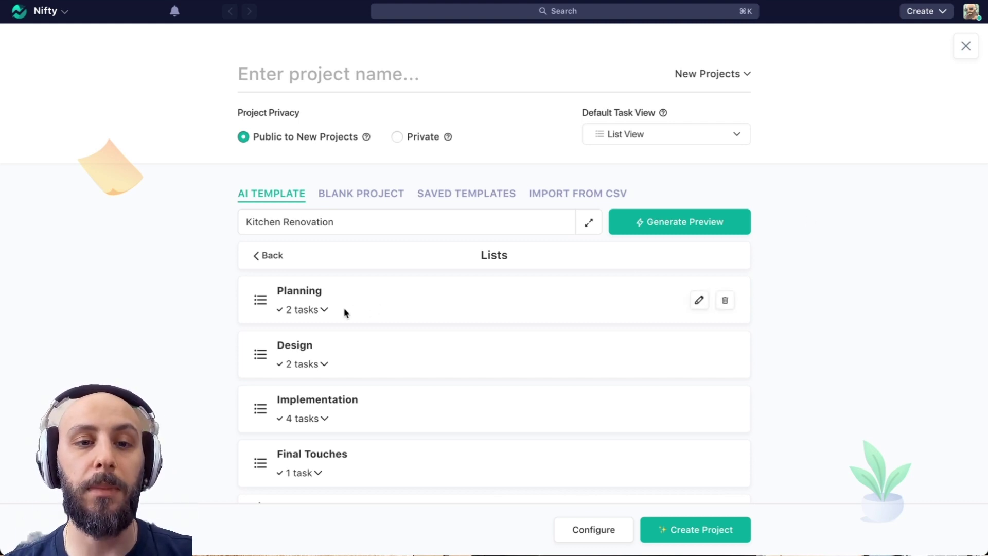
Step: Expand Planning to see Create Budget Proposal and Research Kitchen Design Ideas, leaving them unedited
left_click(322, 310)
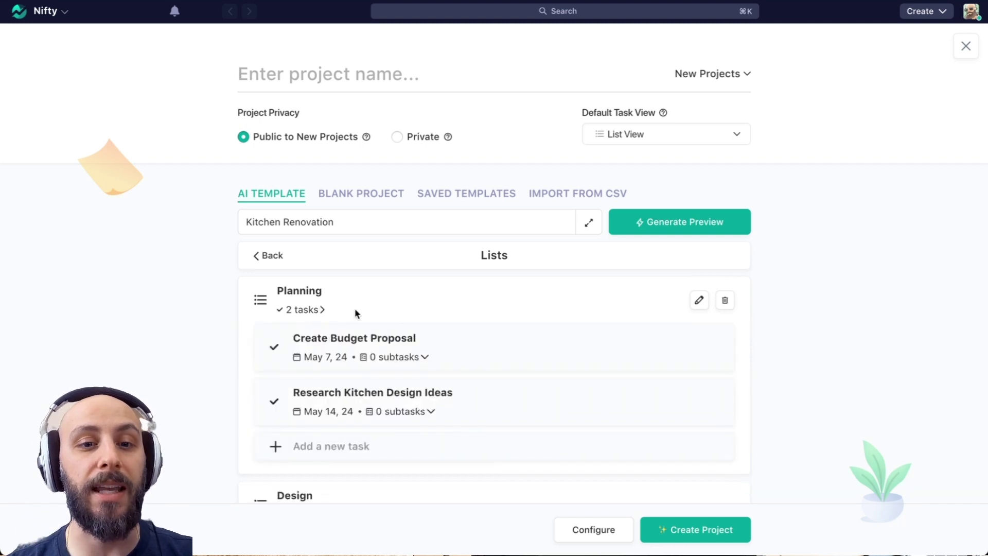
mouse_move(379, 338)
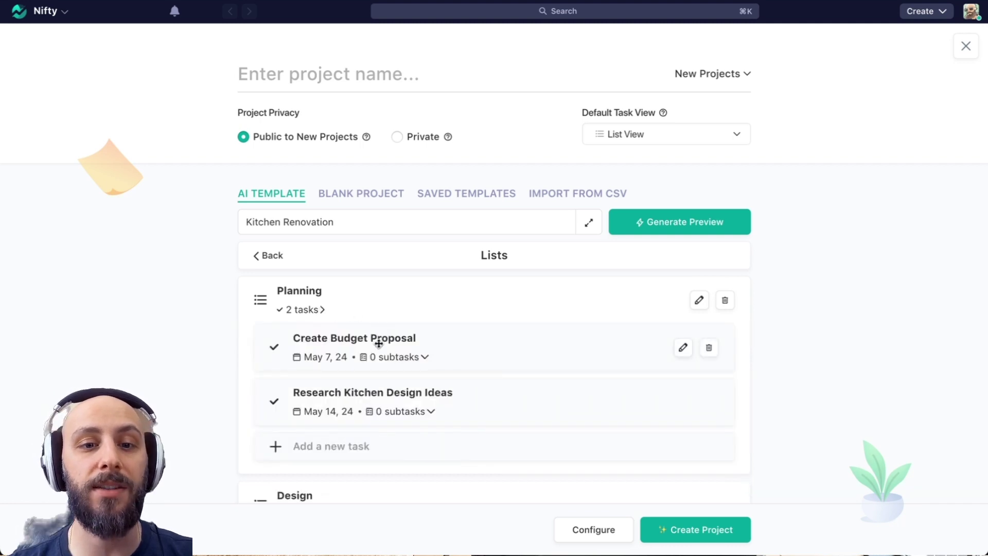
left_click(682, 348)
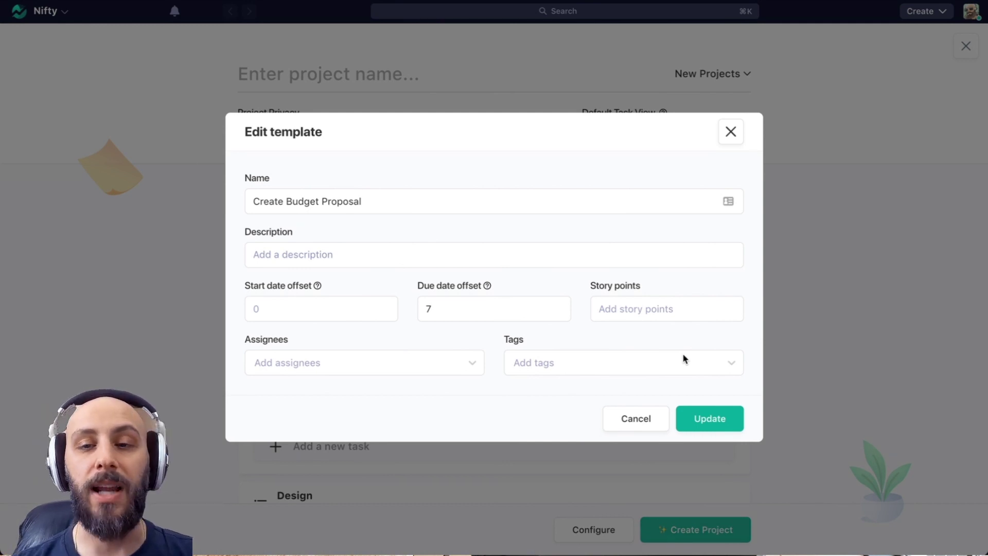
left_click(730, 132)
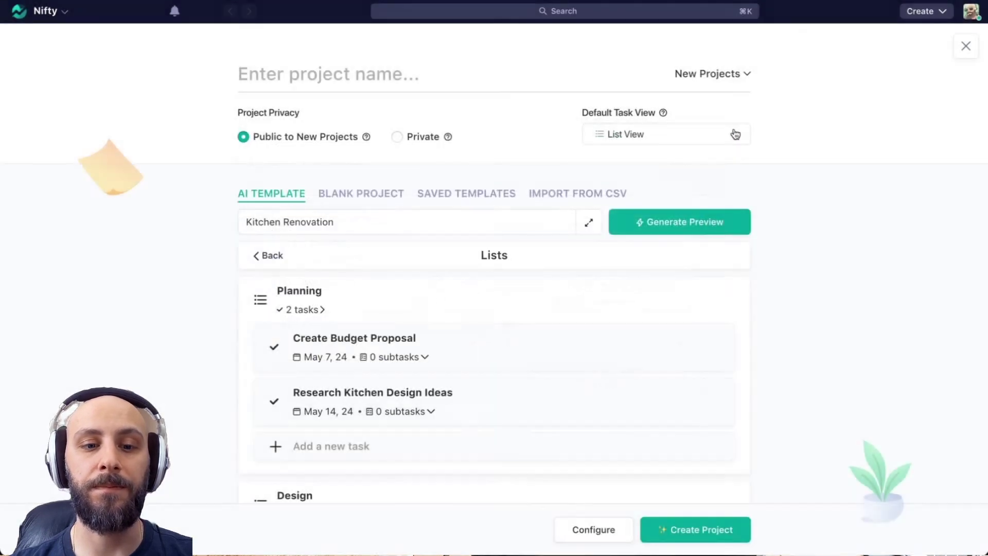
scroll(566, 223, "down", 5)
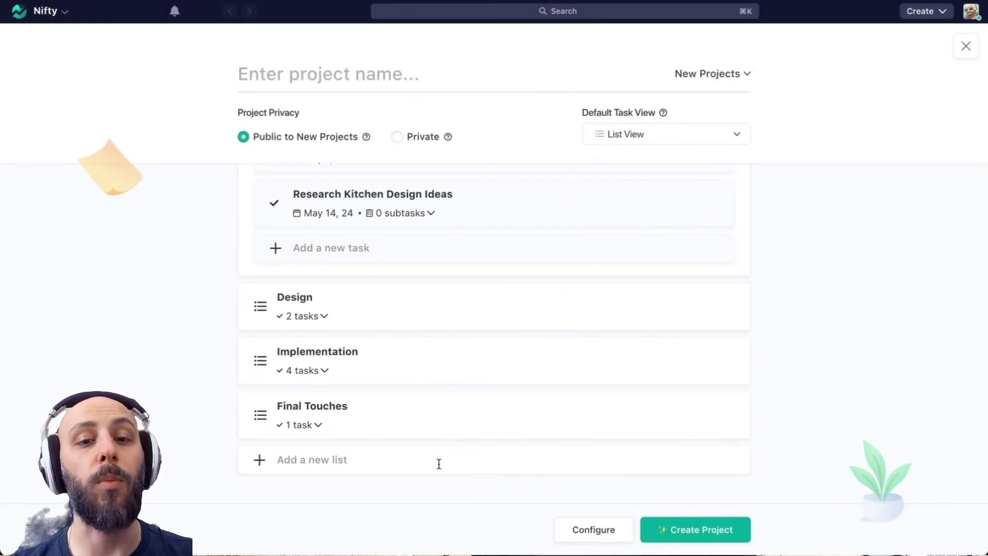
scroll(438, 464, "up", 5)
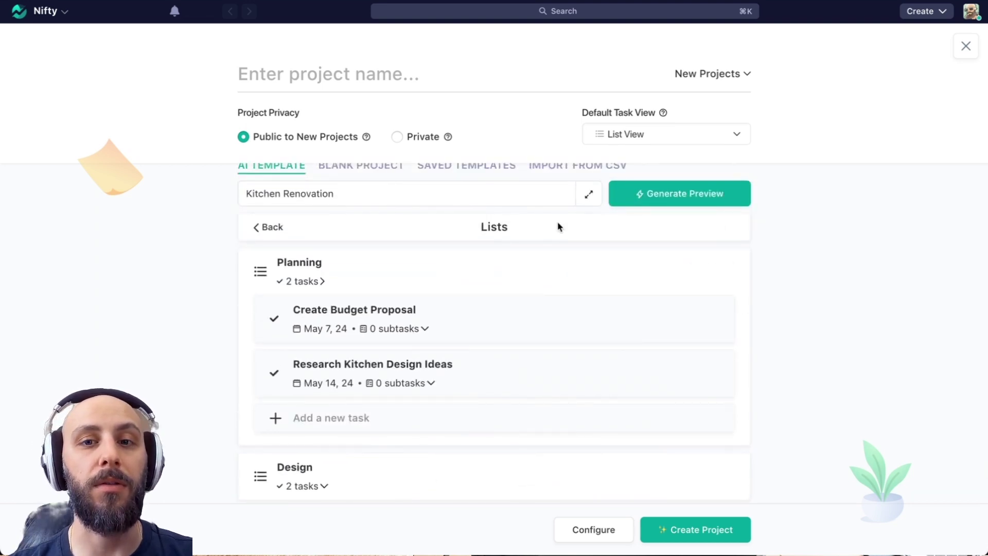
left_click(271, 228)
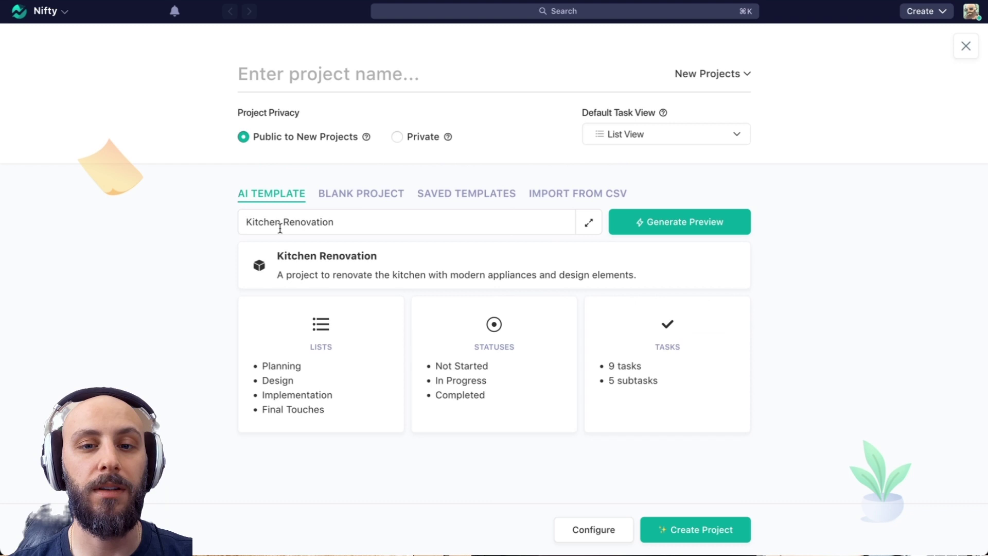
left_click(537, 350)
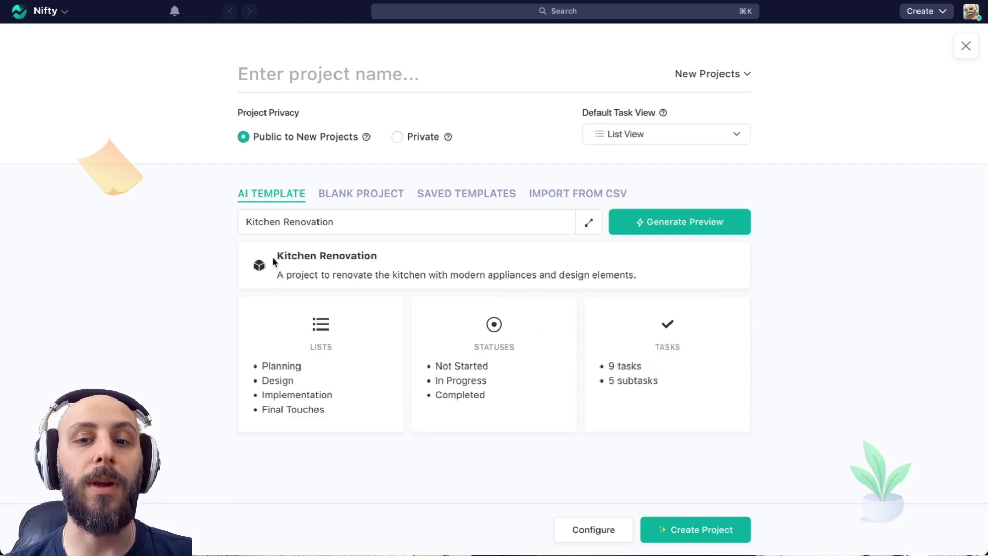
Step: After checking the template tasks, name the project 'Kitchen Renovation' and create it
left_click(628, 351)
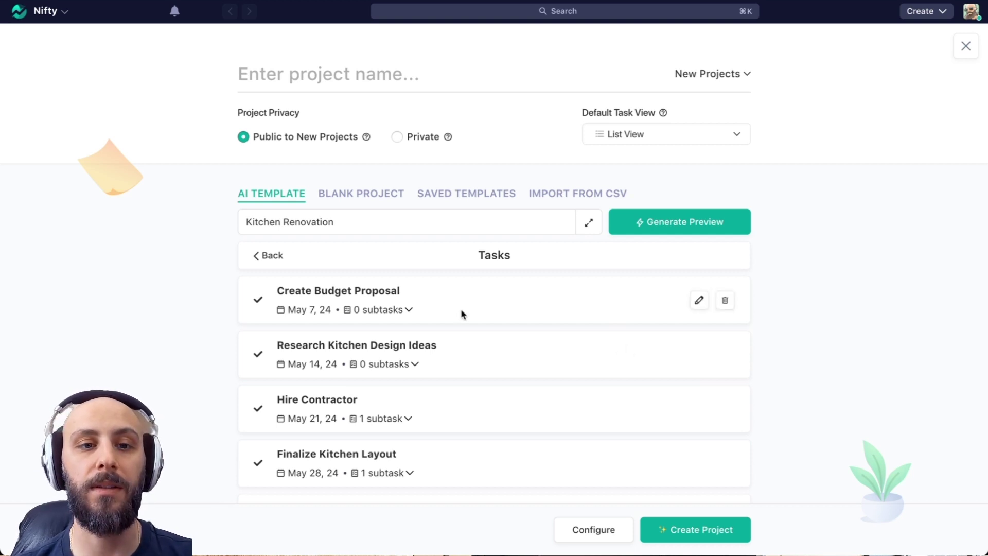
left_click(270, 255)
left_click(362, 82)
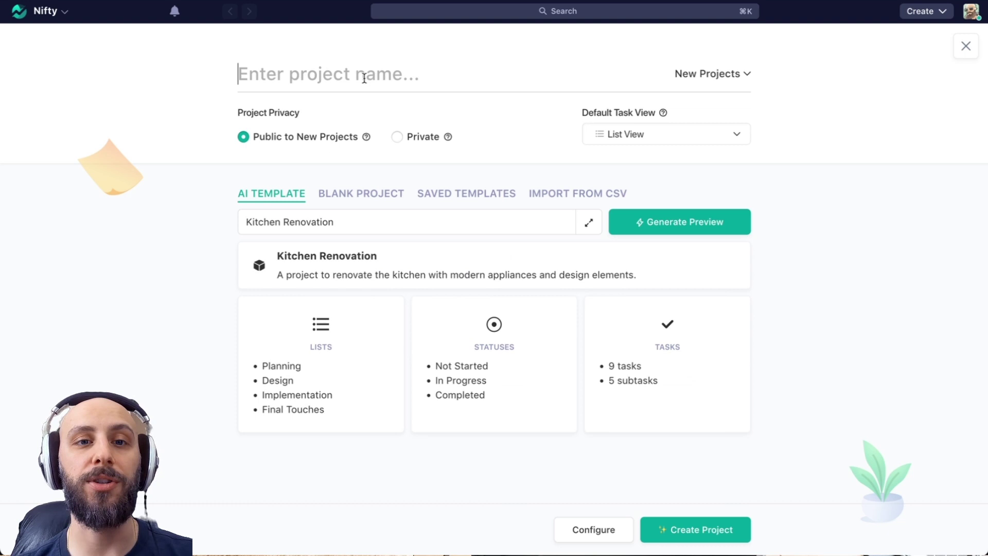
type("Kitchen Renovato")
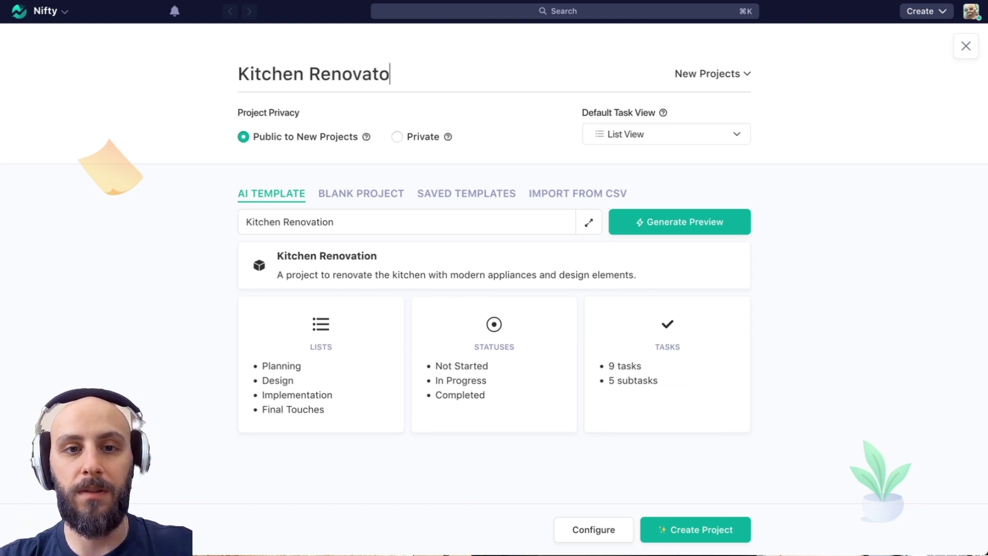
key("BackSpace")
type("i")
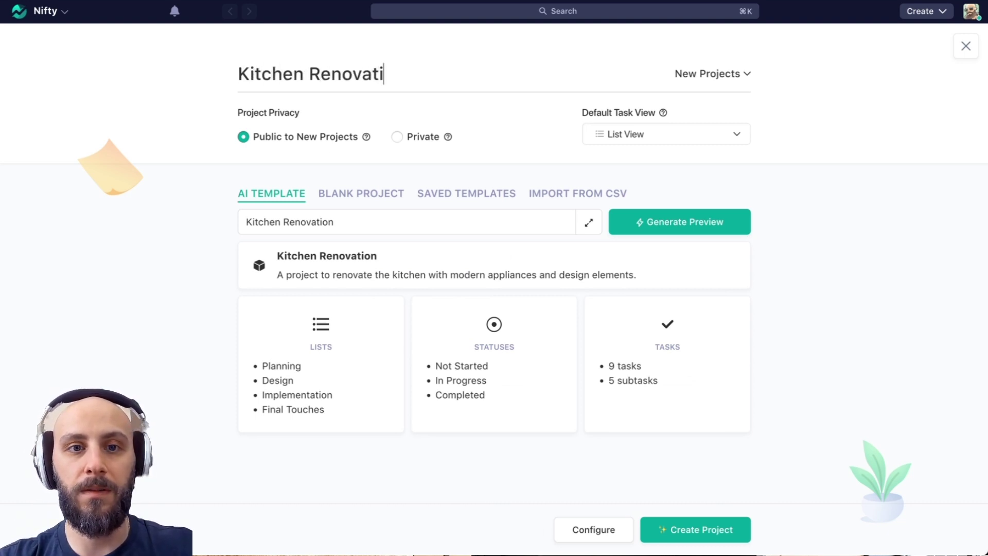
type("ob")
key("BackSpace")
type("n")
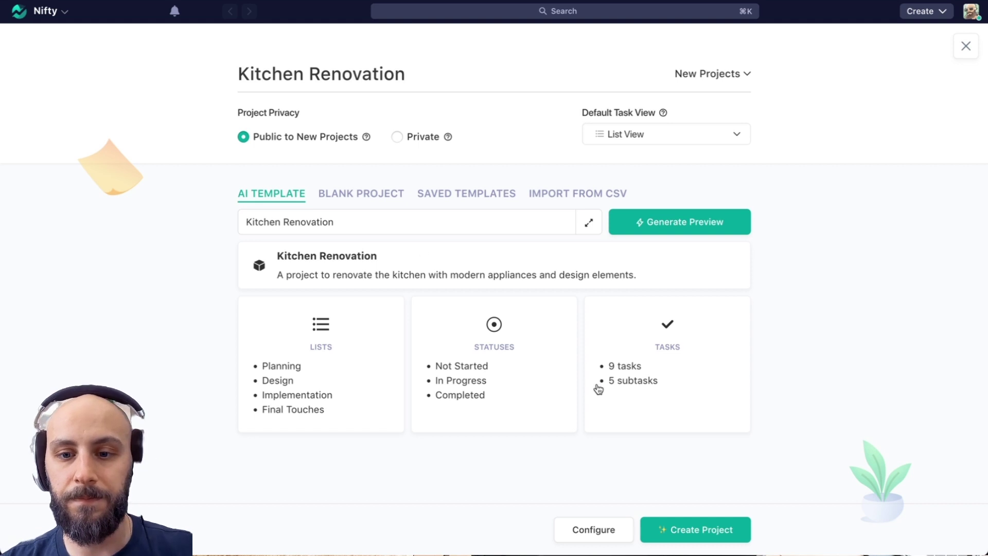
left_click(708, 528)
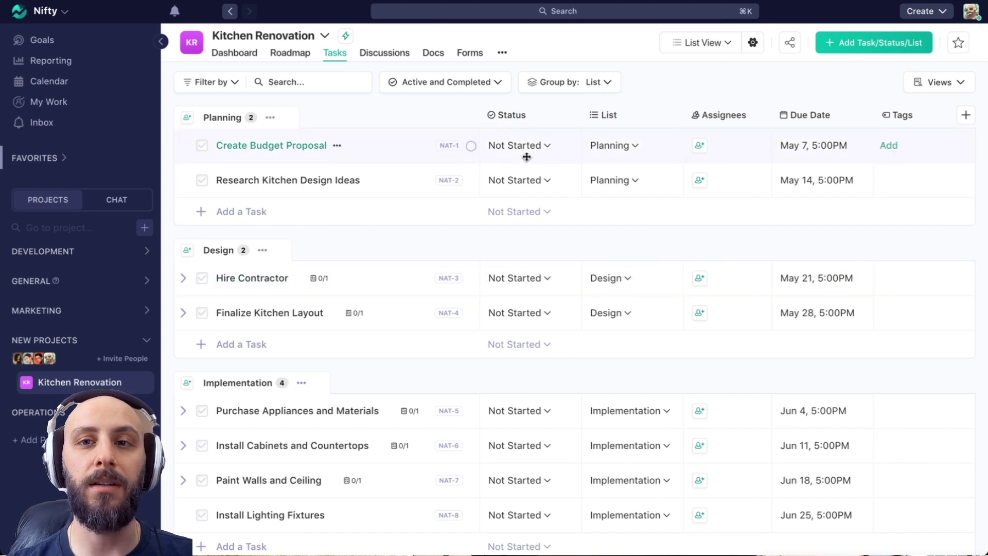
Step: Bring up the task view choices for the new Kitchen Renovation project
left_click(713, 45)
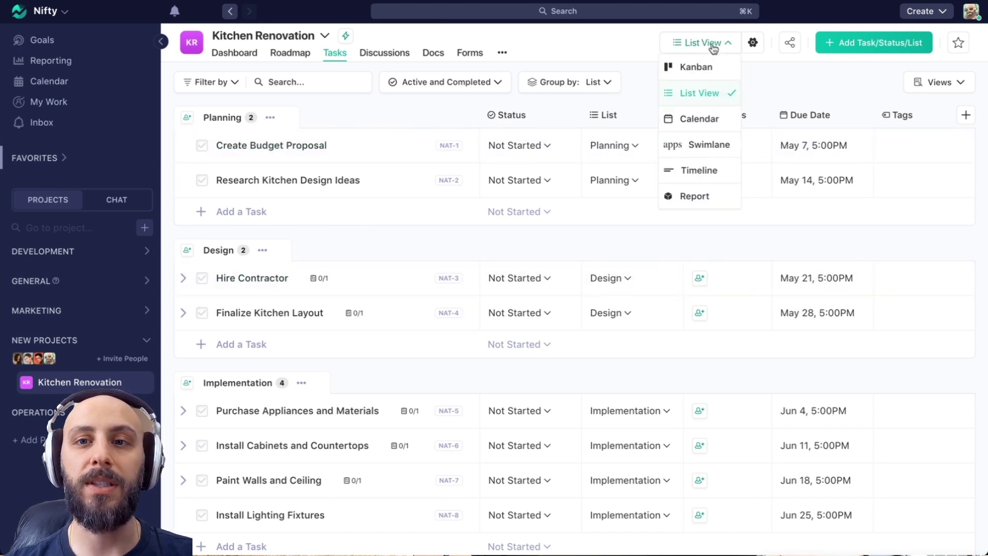
left_click(703, 75)
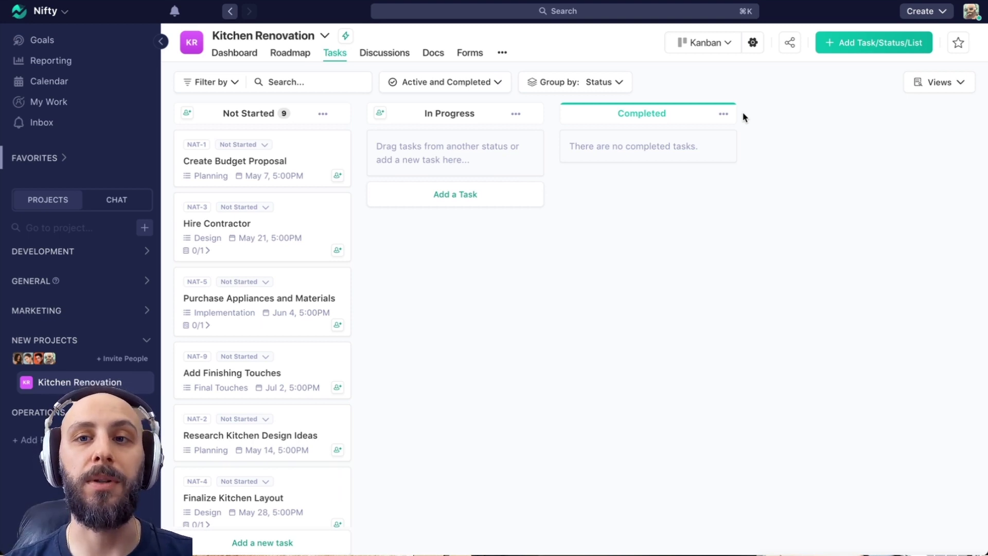
left_click(726, 44)
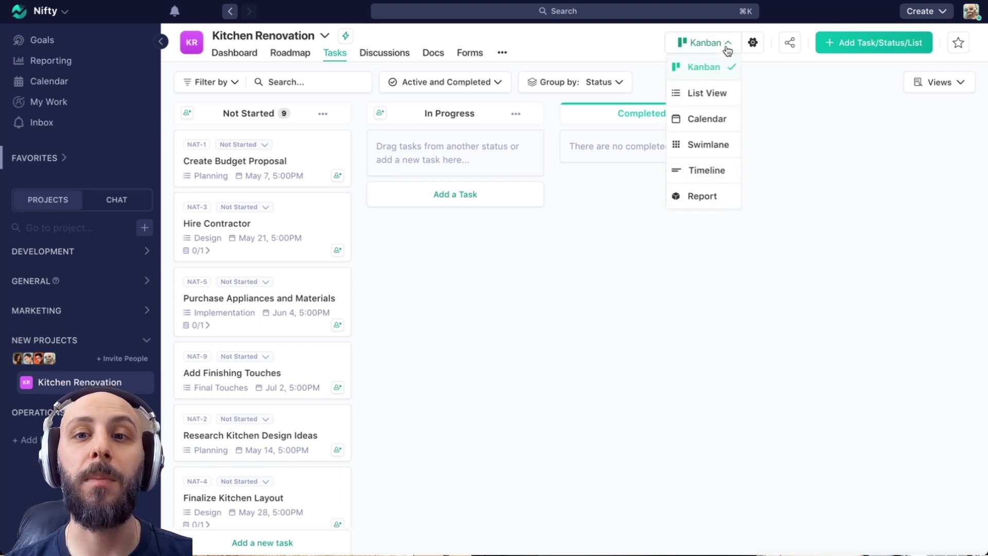
left_click(703, 93)
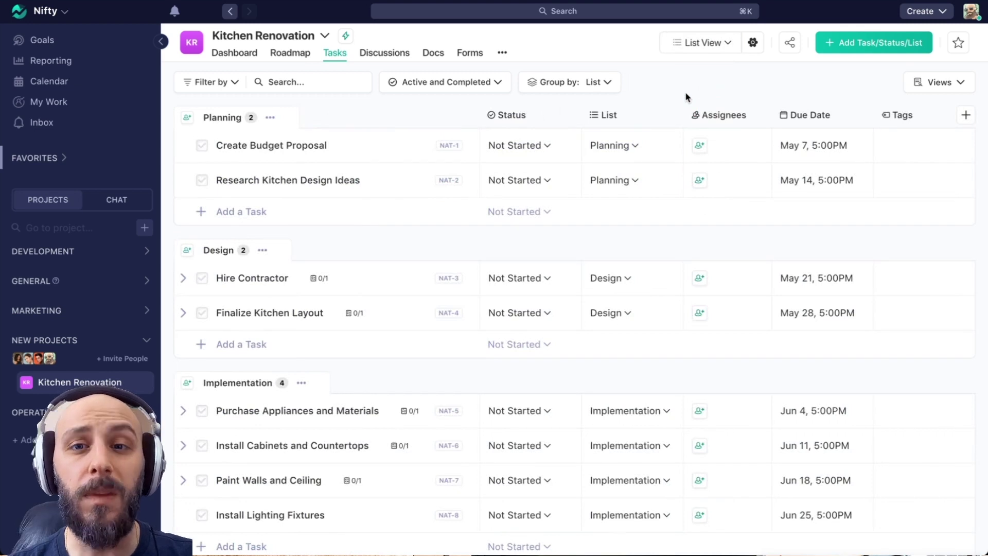
Step: Assign a teammate to Create Budget Proposal and yourself to Research Kitchen Design Ideas, then make Planning a milestone
left_click(699, 146)
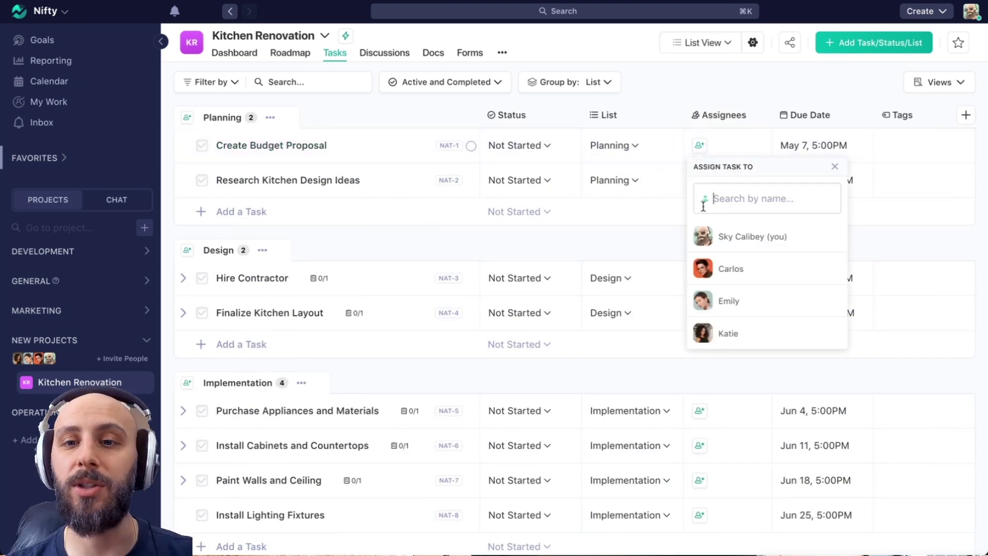
left_click(723, 262)
left_click(700, 179)
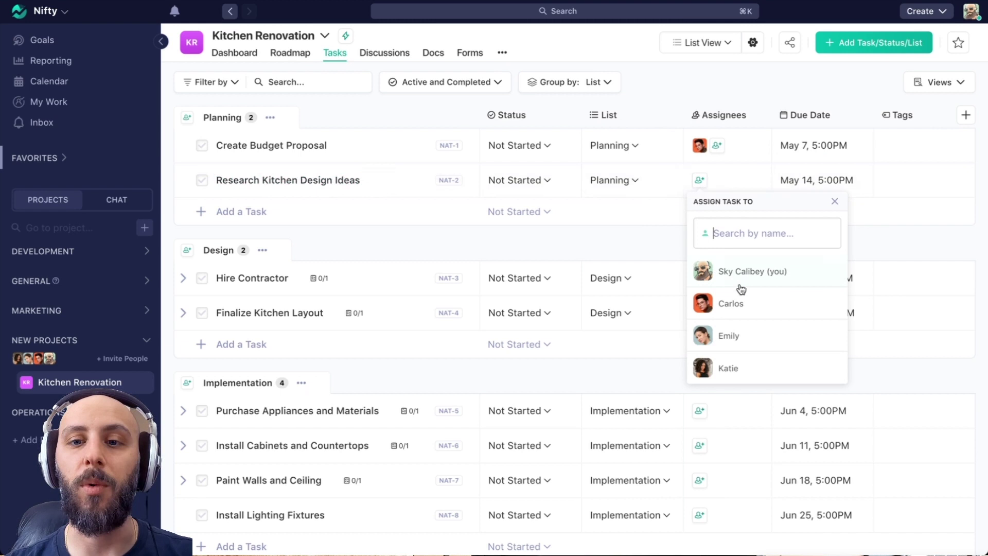
left_click(739, 273)
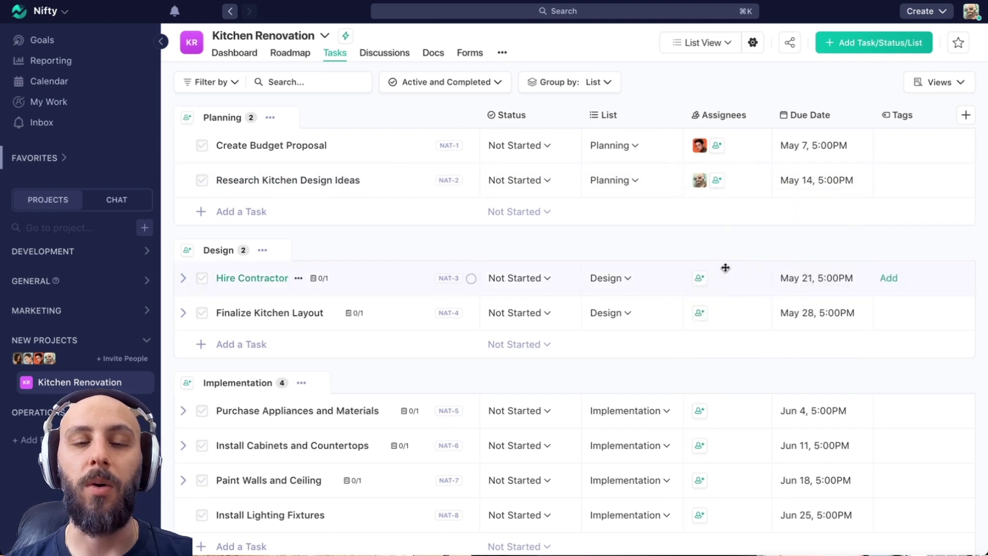
left_click(271, 118)
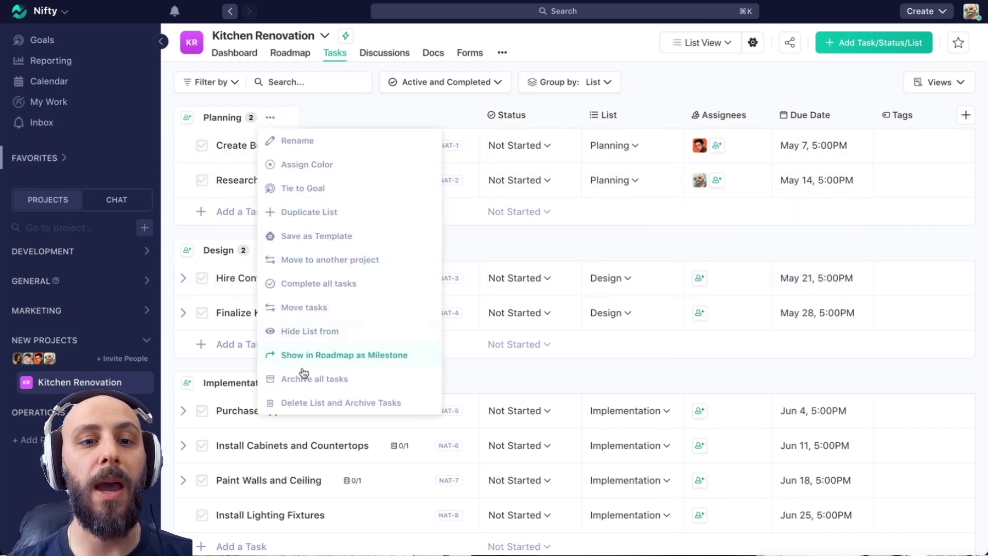
left_click(375, 357)
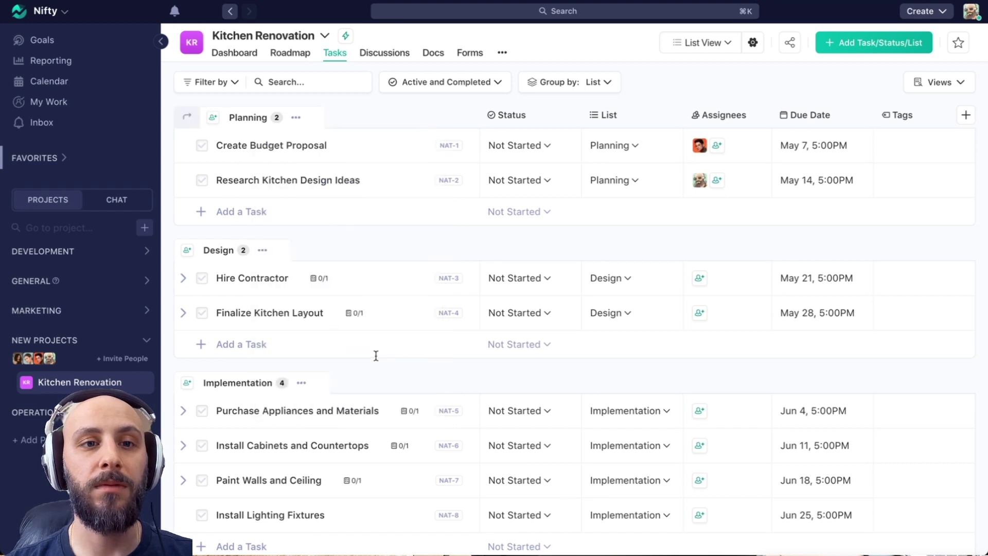
Step: View the Roadmap timeline showing the Planning milestone from Apr 30 to May 14
left_click(290, 54)
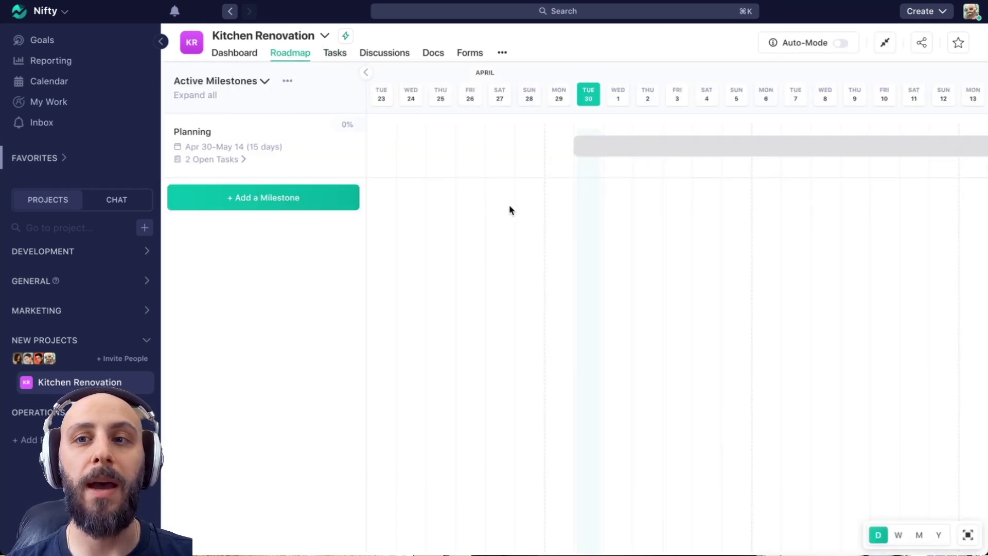
scroll(606, 243, "right", 2)
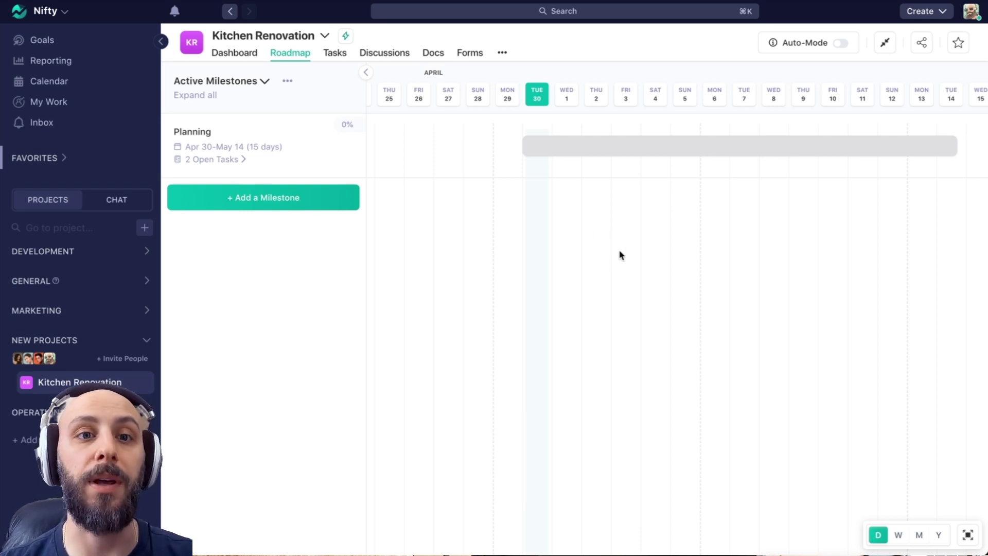
Step: Choose Save as Template for Kitchen Renovation from the project name menu
left_click(325, 37)
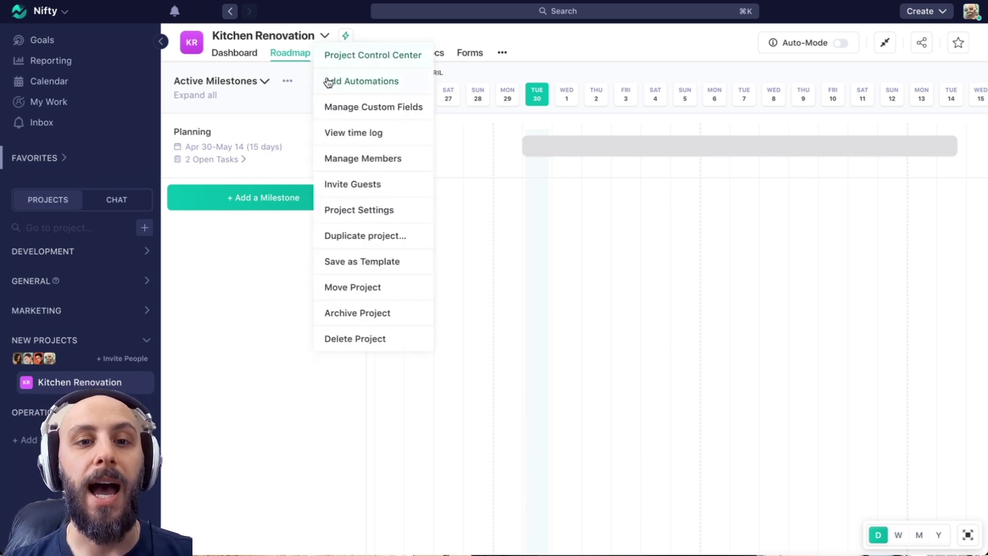
left_click(362, 269)
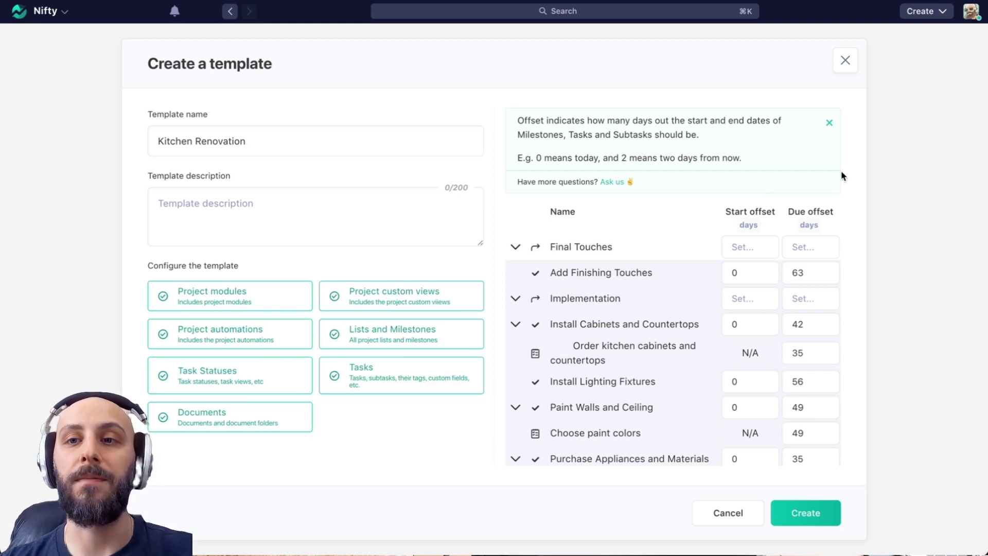
Step: Close the template dialog and search Control Center's Project Templates for 'kitch' to confirm Kitchen Renovation
left_click(845, 61)
left_click(64, 12)
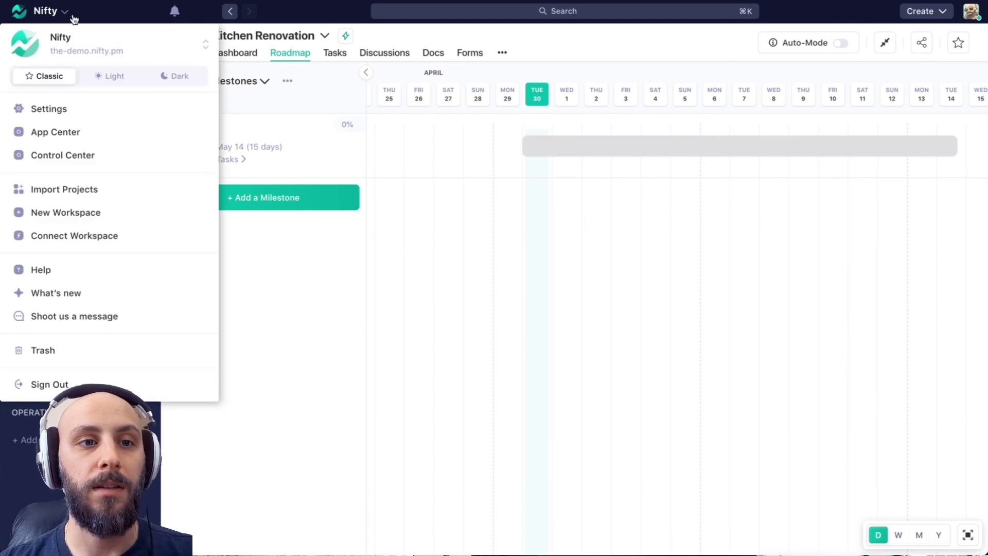
left_click(82, 157)
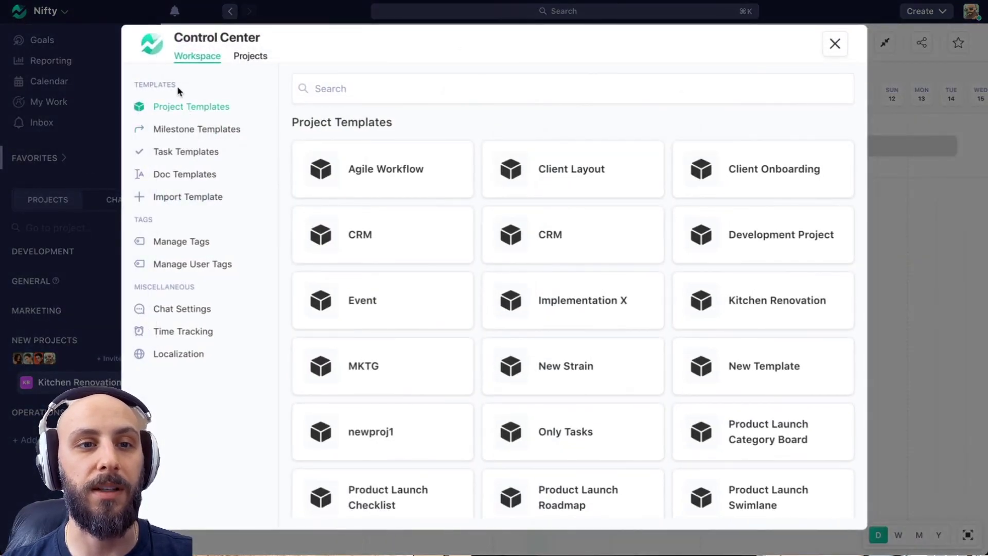
left_click(333, 93)
type("kitch")
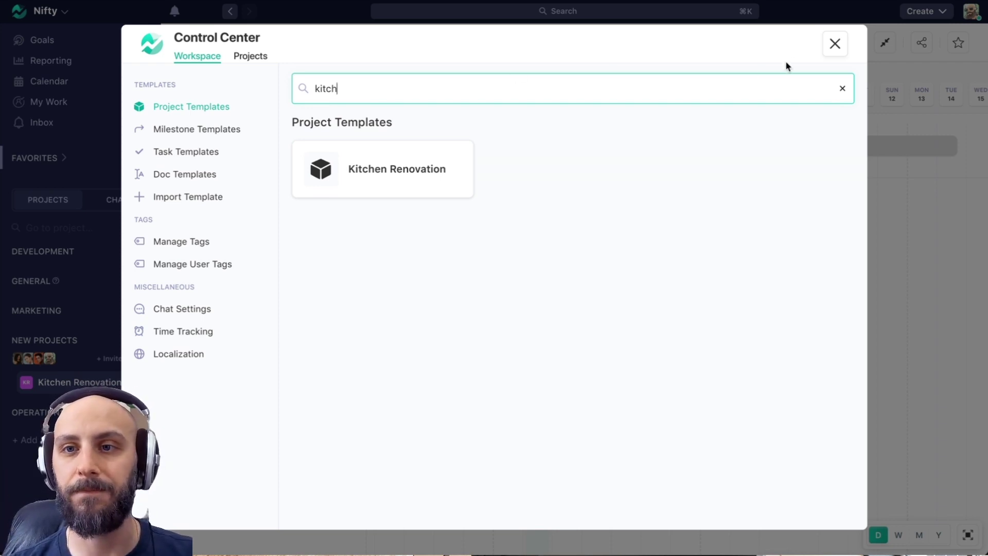
left_click(840, 49)
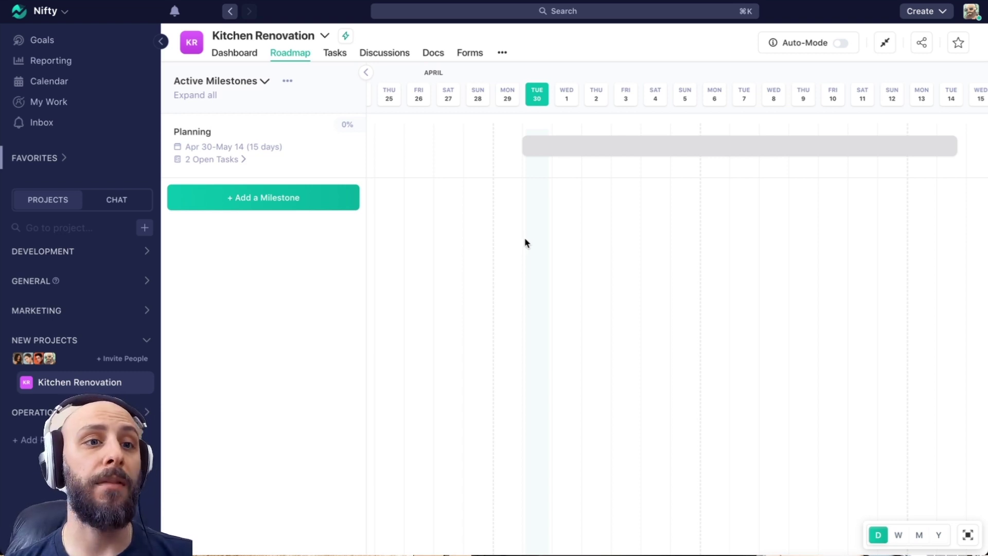
Step: Open the Video Social App note in My Work Notes and select its entire specification text
left_click(52, 103)
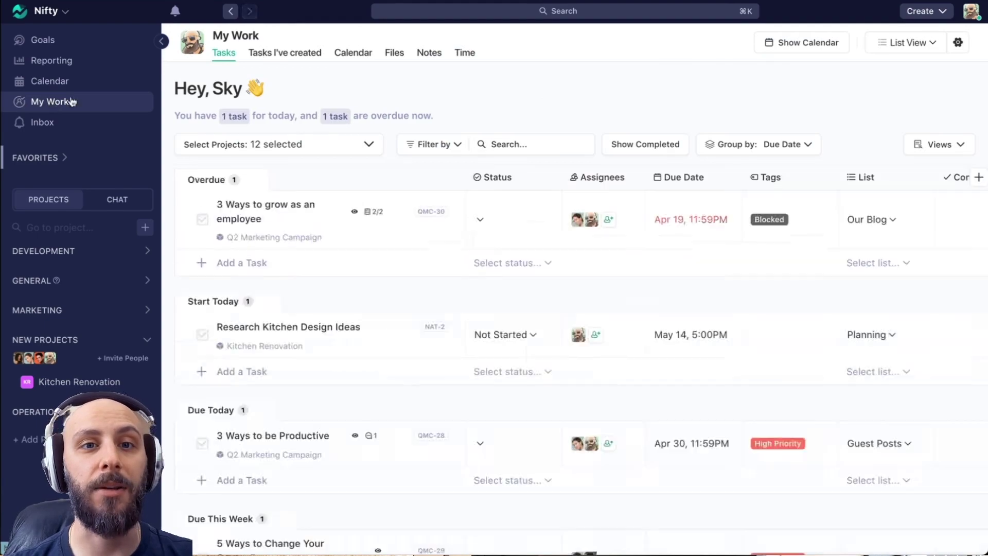
left_click(430, 53)
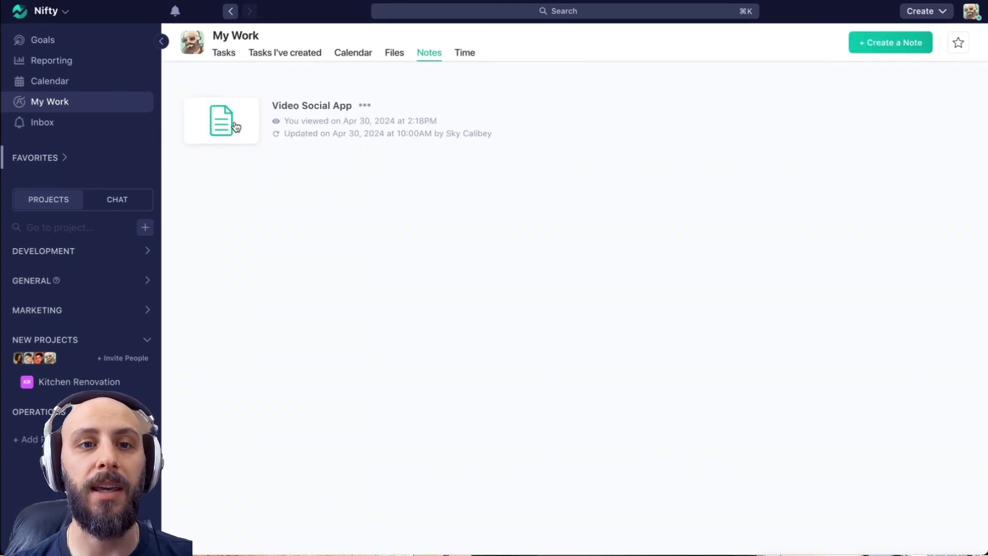
left_click(234, 122)
left_click_drag(340, 157, 510, 254)
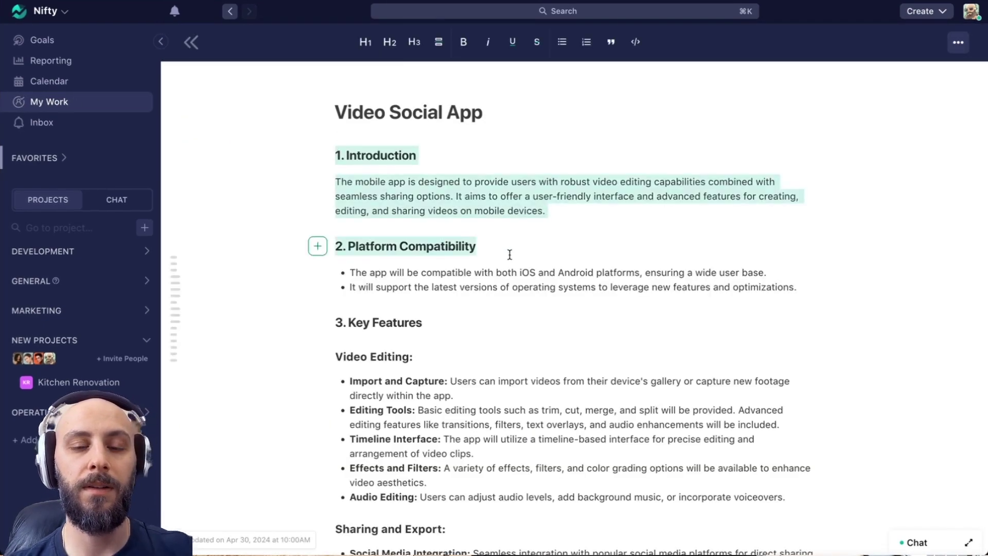
scroll(505, 258, "down", 20)
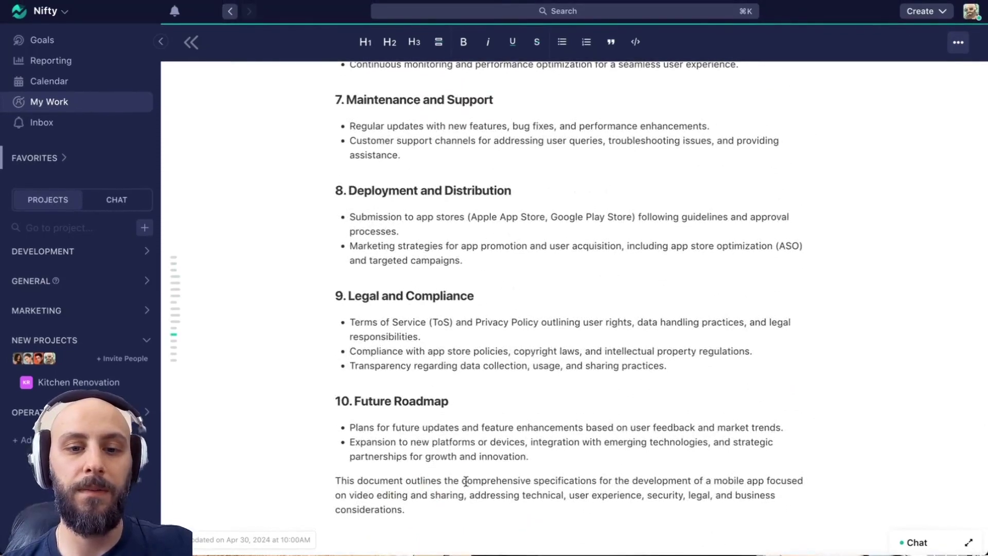
left_click(439, 514, "shift")
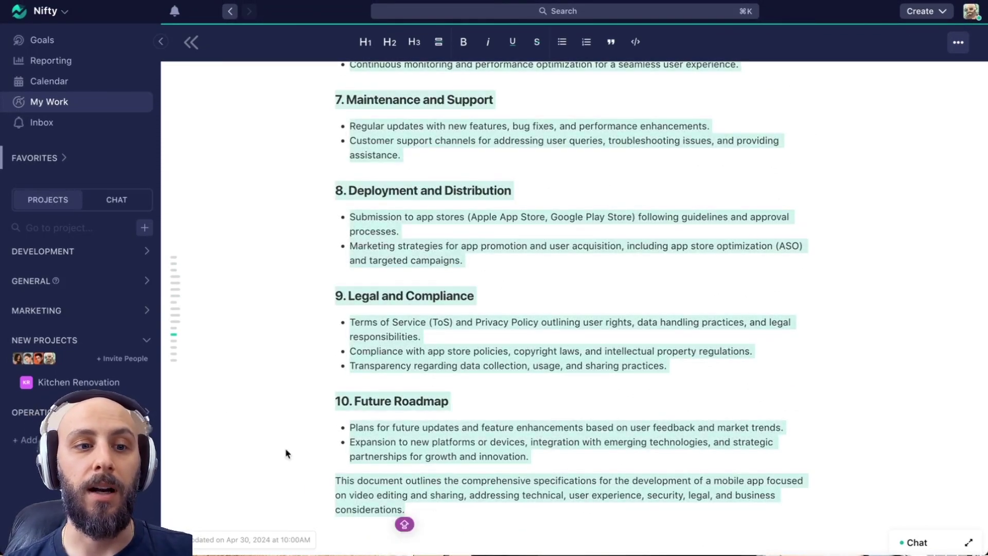
Step: Start a new AI project with the pasted app spec as its prompt and generate the preview
left_click(132, 341)
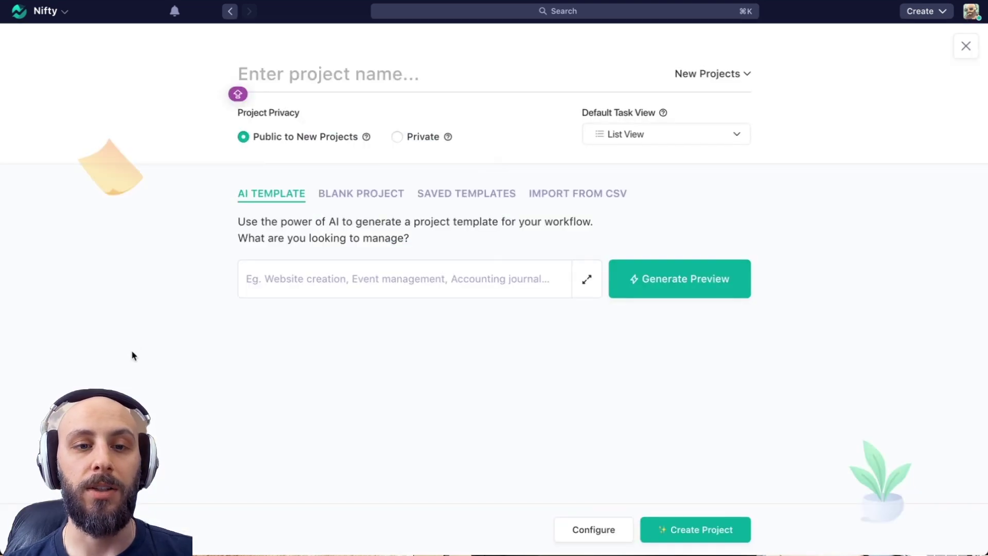
left_click(515, 280)
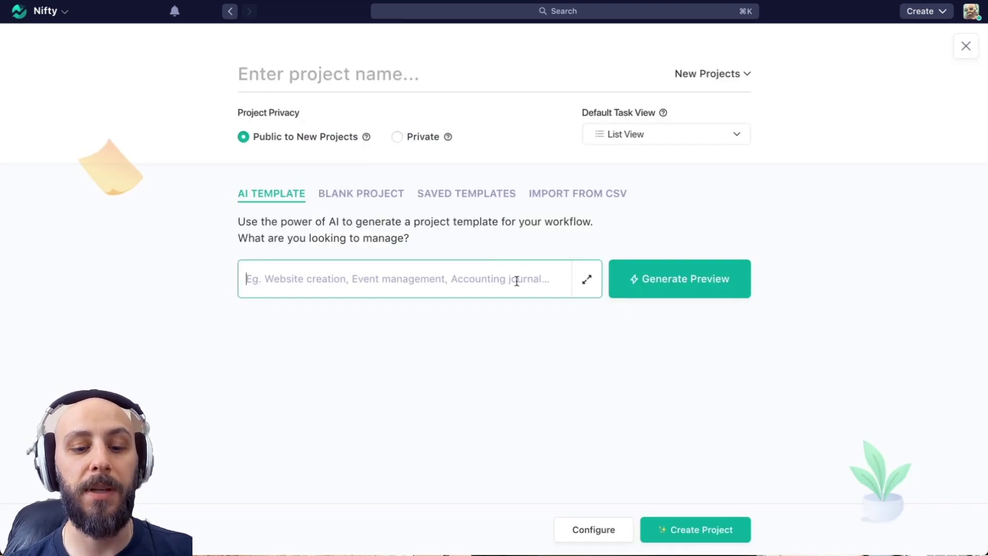
key("ctrl+v")
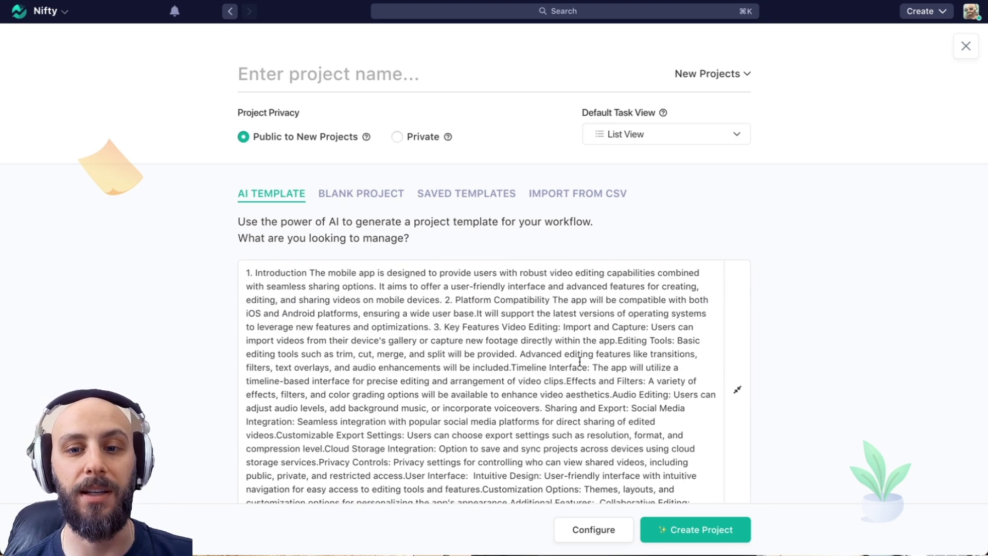
scroll(761, 400, "down", 2)
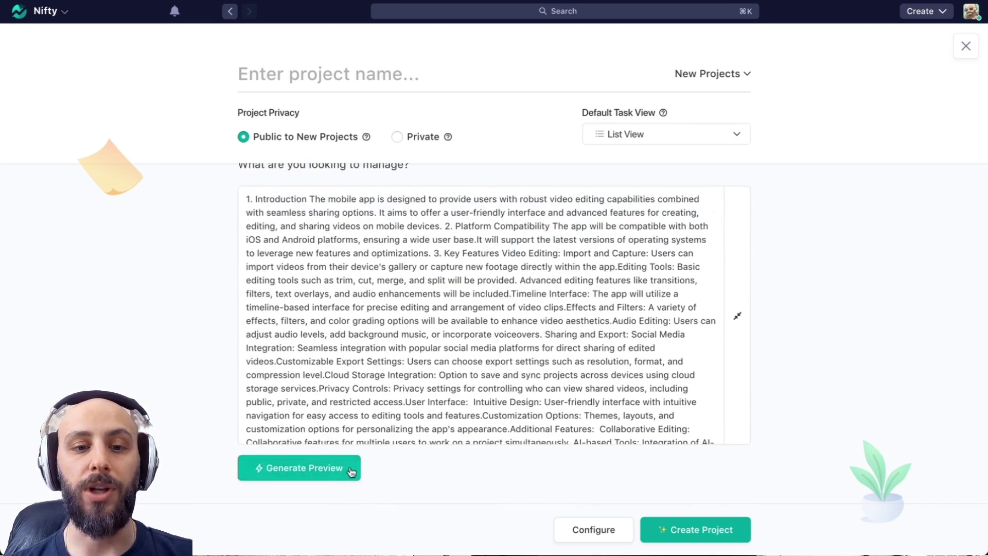
left_click(332, 471)
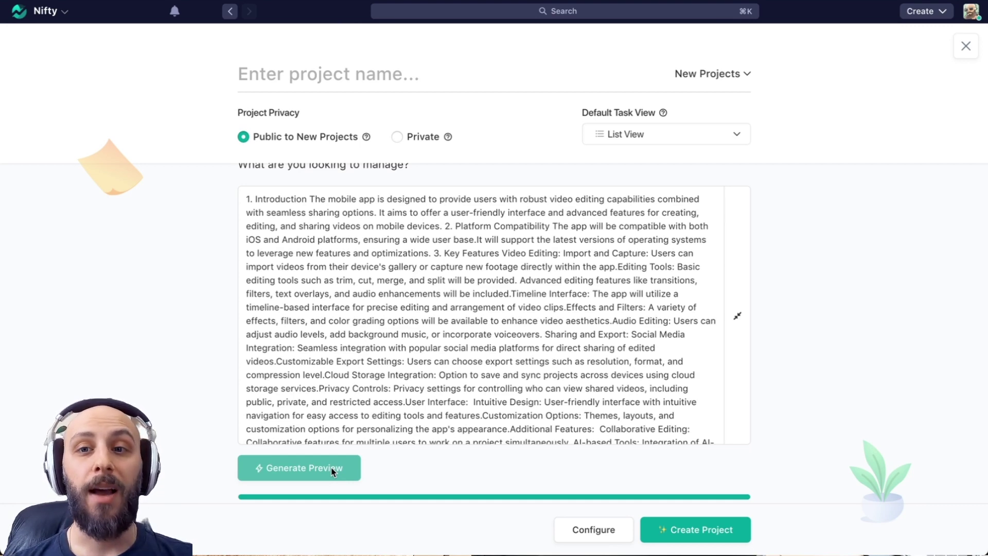
Step: Show the lists of the Mobile Video Editing App Development preview: Development, Testing, Maintenance, Deployment
scroll(706, 371, "down", 10)
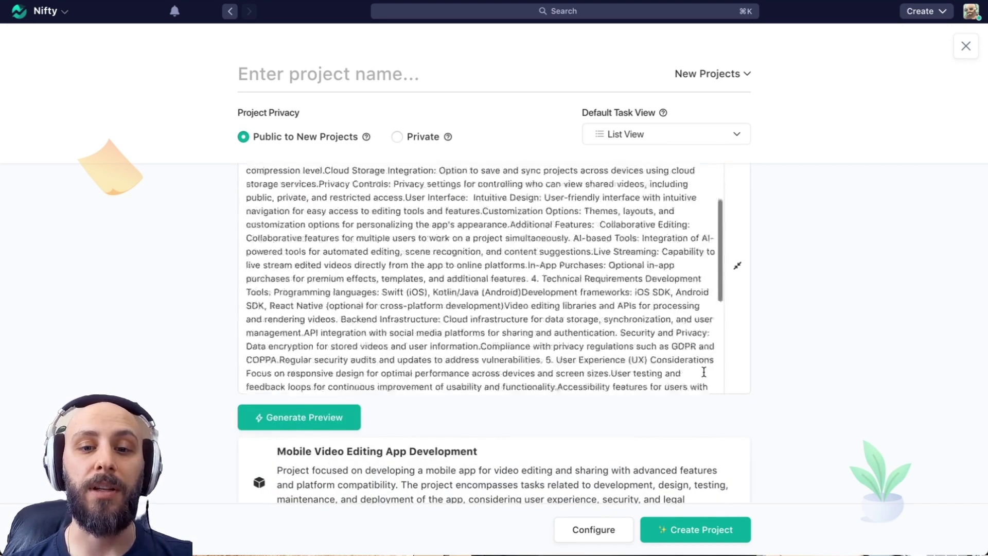
scroll(801, 402, "down", 4)
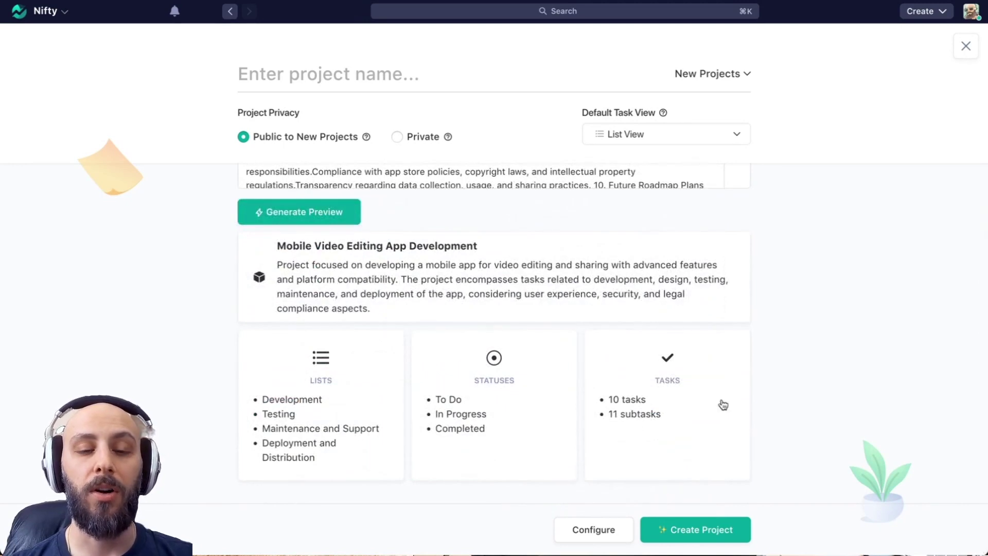
left_click(381, 403)
scroll(443, 391, "down", 1)
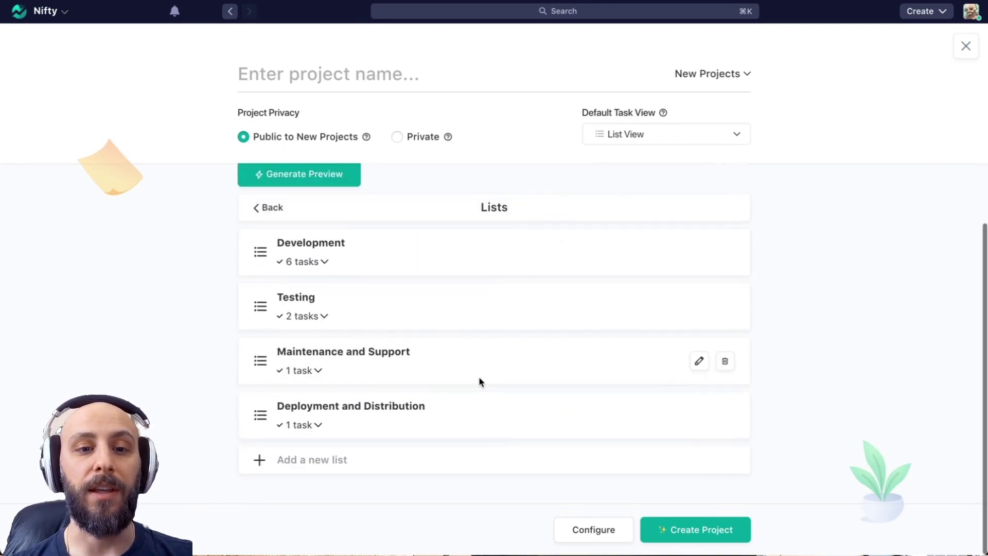